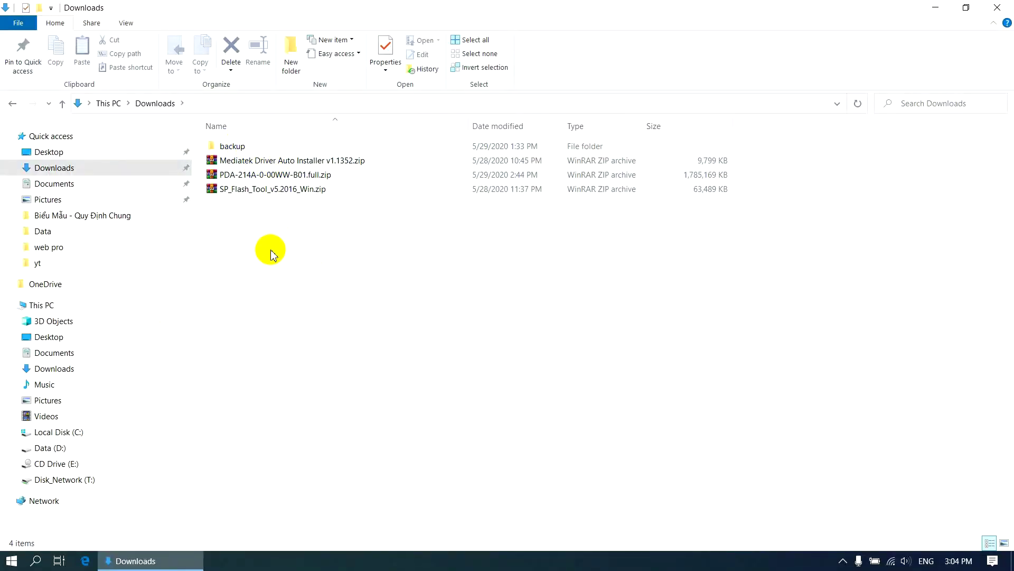
# Extract Mediatek Driver Auto Installer v1.1352.zip and PDA-214A-0-00WW-B01.full.zip directly into the Downloads folder
pyautogui.rightClick(281, 161)
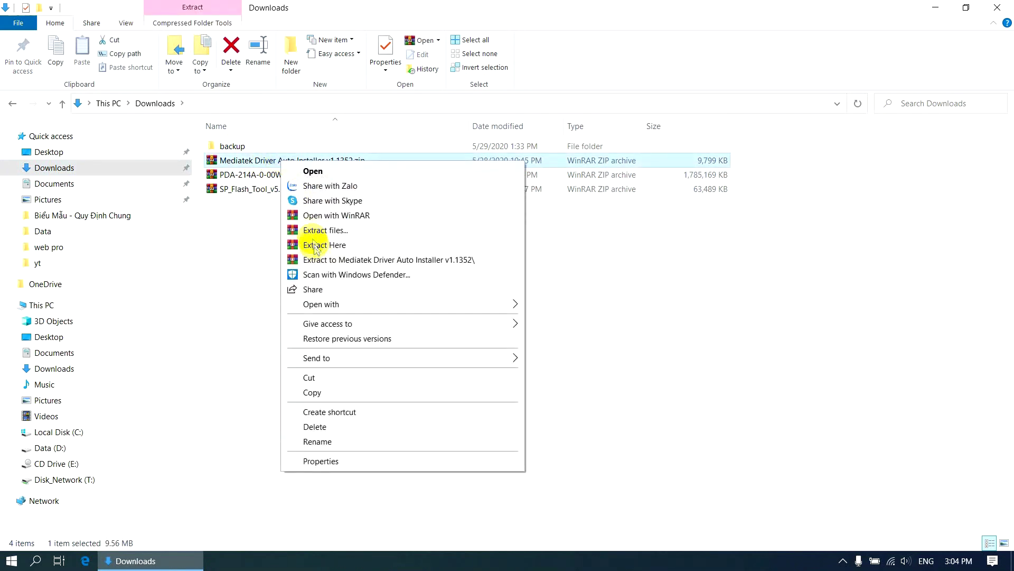
pyautogui.click(333, 246)
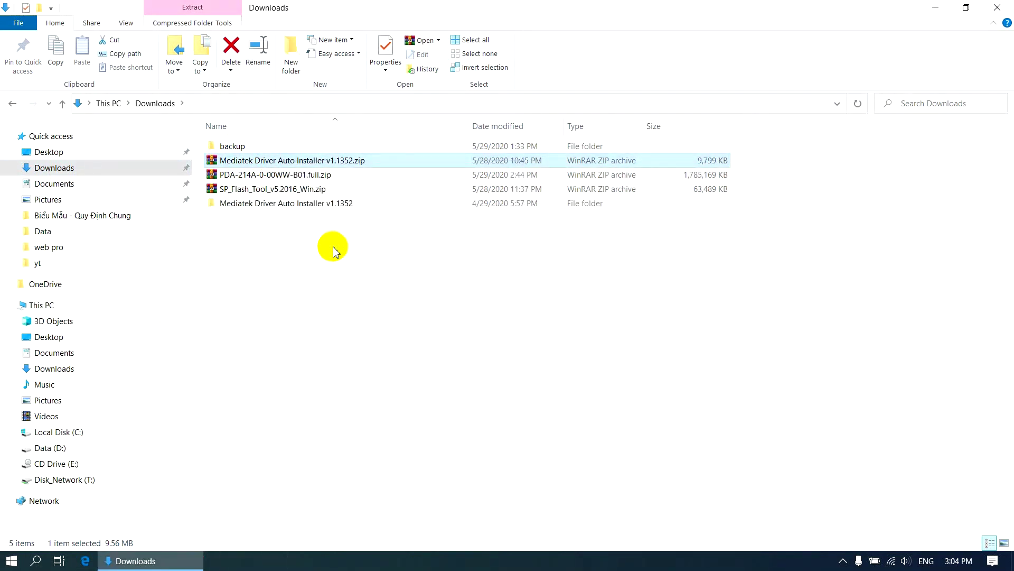
pyautogui.doubleClick(312, 175)
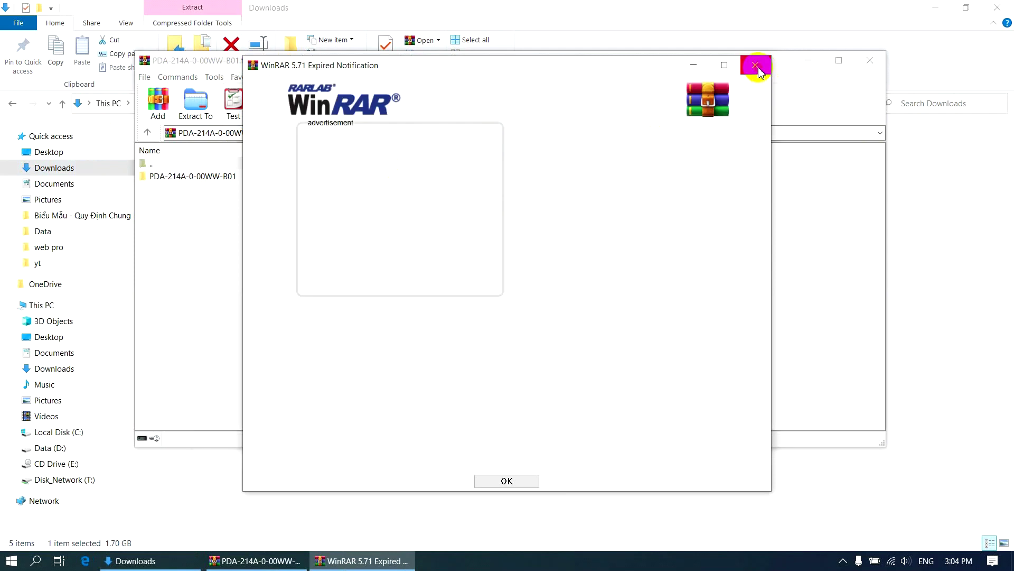
pyautogui.click(756, 65)
pyautogui.click(874, 62)
pyautogui.rightClick(320, 174)
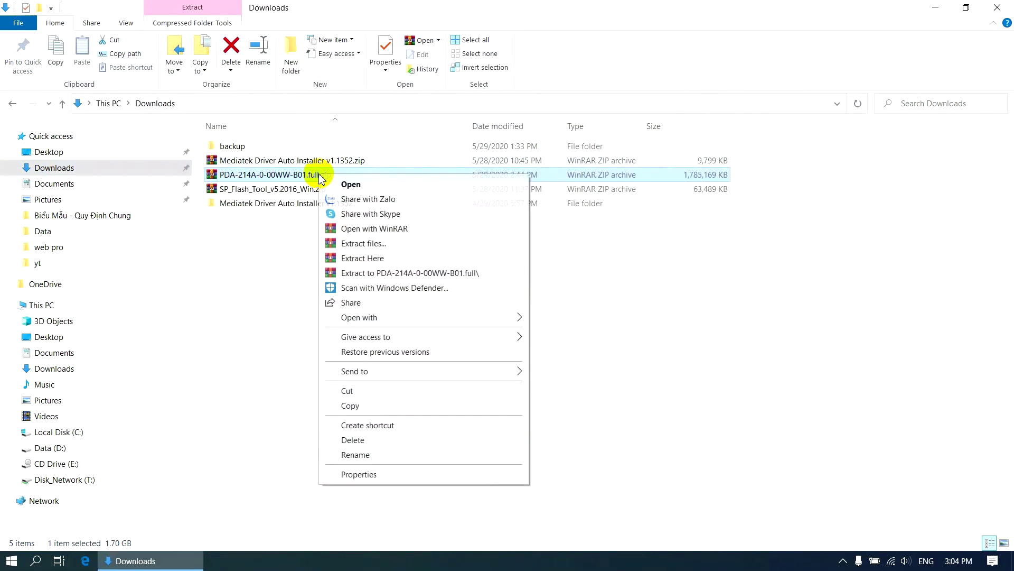
pyautogui.click(360, 259)
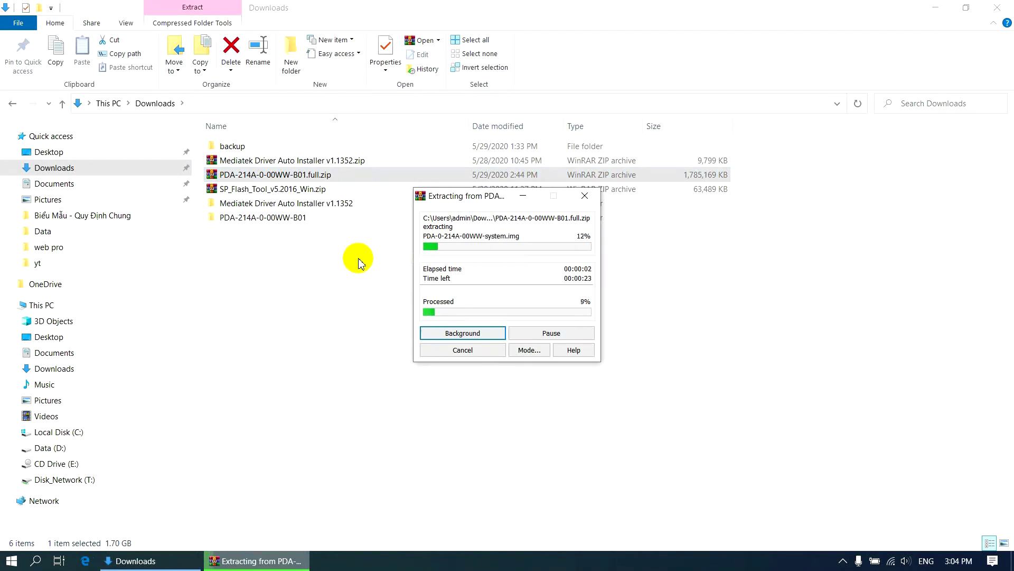
pyautogui.moveTo(483, 197); pyautogui.dragTo(419, 251)
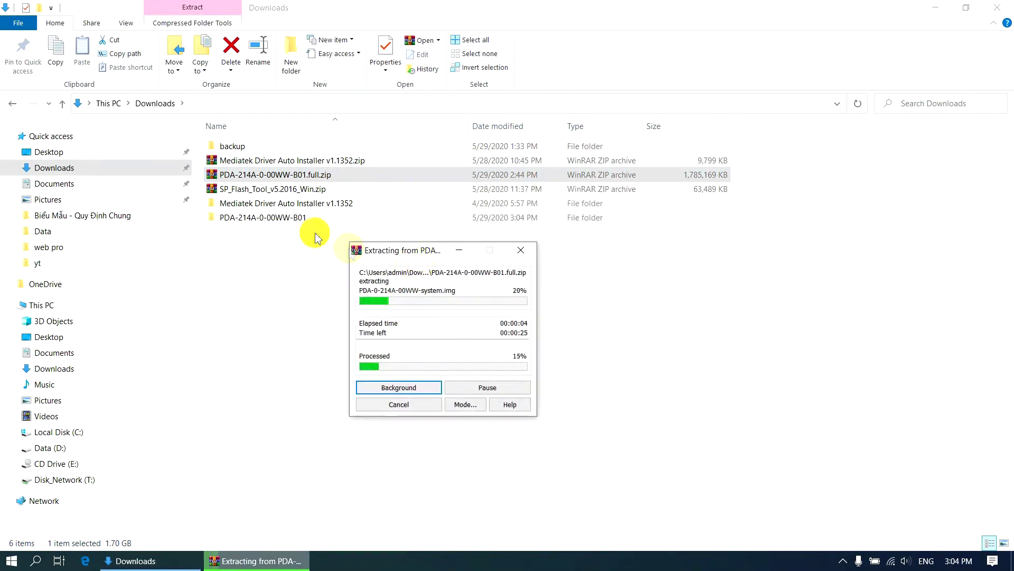
pyautogui.moveTo(418, 250); pyautogui.dragTo(537, 191)
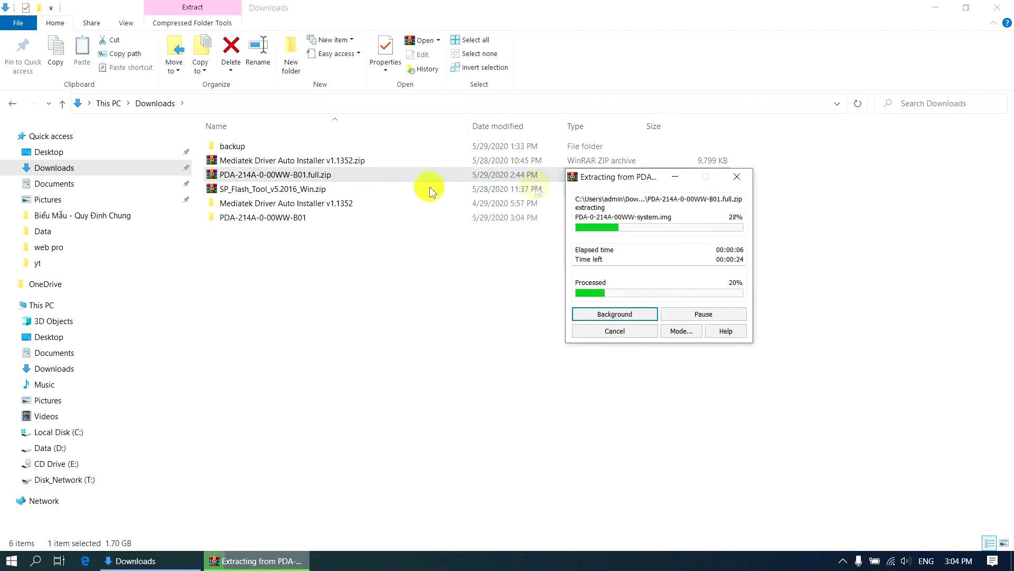
# Extract SP_Flash_Tool_v5.2016_Win.zip directly into Downloads and check the progress of the firmware extraction
pyautogui.rightClick(349, 189)
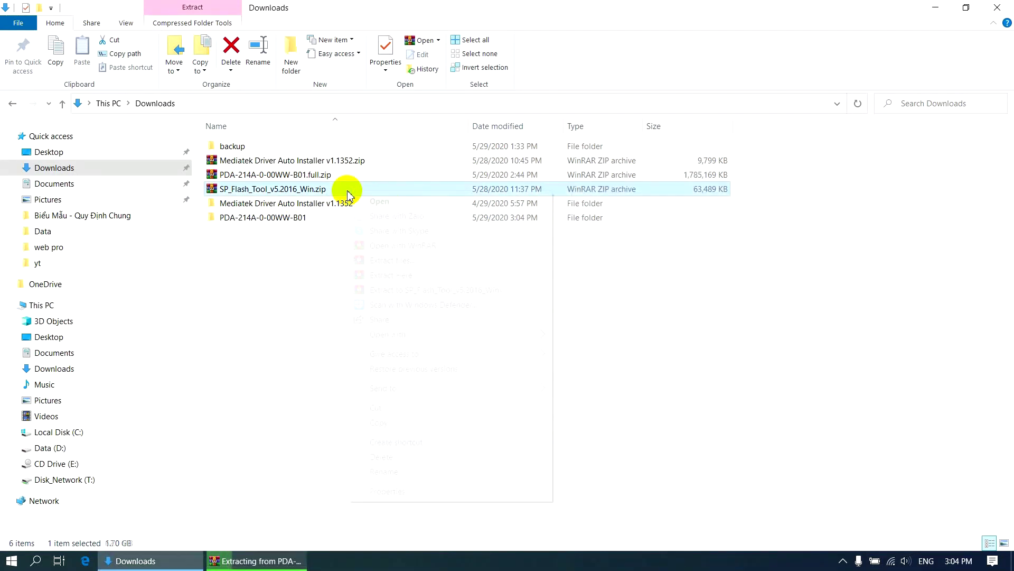
pyautogui.click(385, 279)
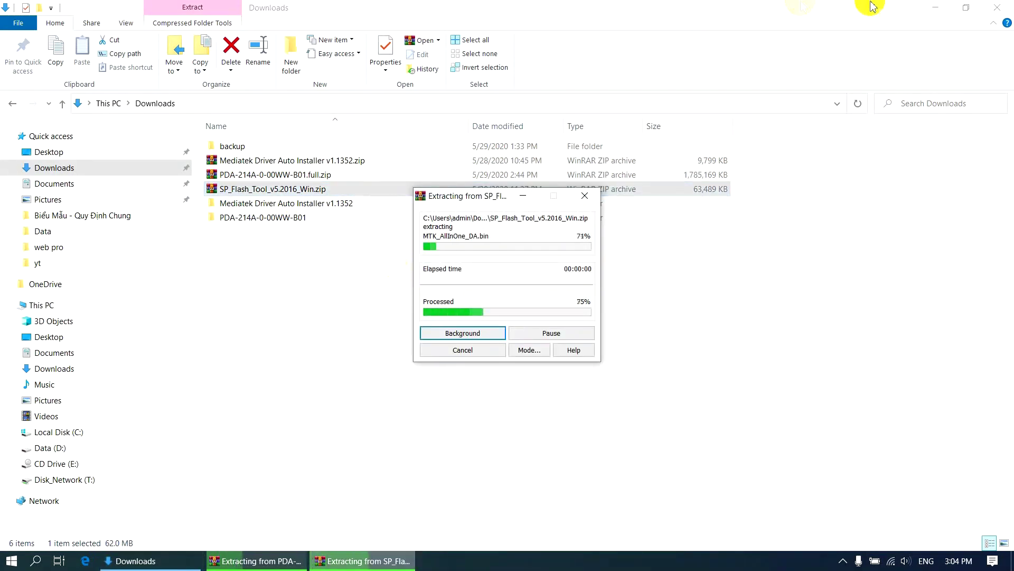
pyautogui.click(363, 293)
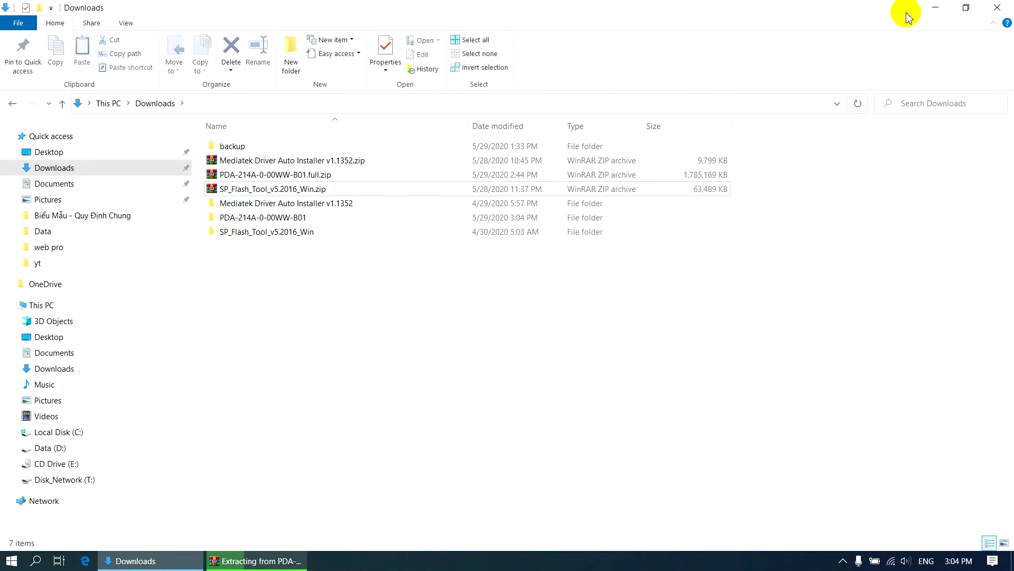
pyautogui.click(935, 8)
pyautogui.moveTo(611, 177); pyautogui.dragTo(432, 132)
pyautogui.click(150, 561)
pyautogui.click(253, 560)
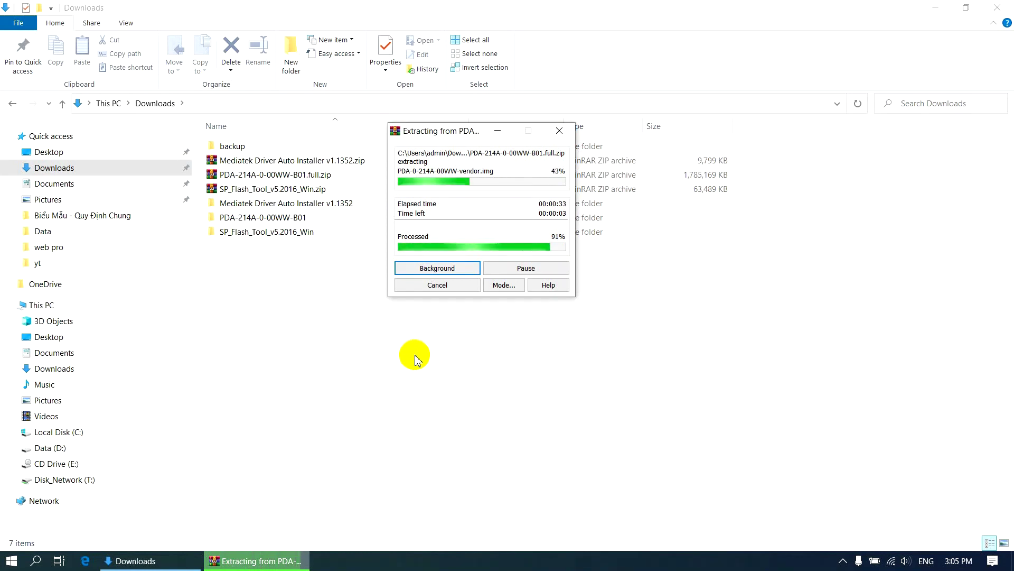
# Run Install Drivers.bat from the Mediatek Driver Auto Installer v1.1352 folder as administrator and go through its prompts until it exits
pyautogui.doubleClick(298, 208)
pyautogui.click(272, 195)
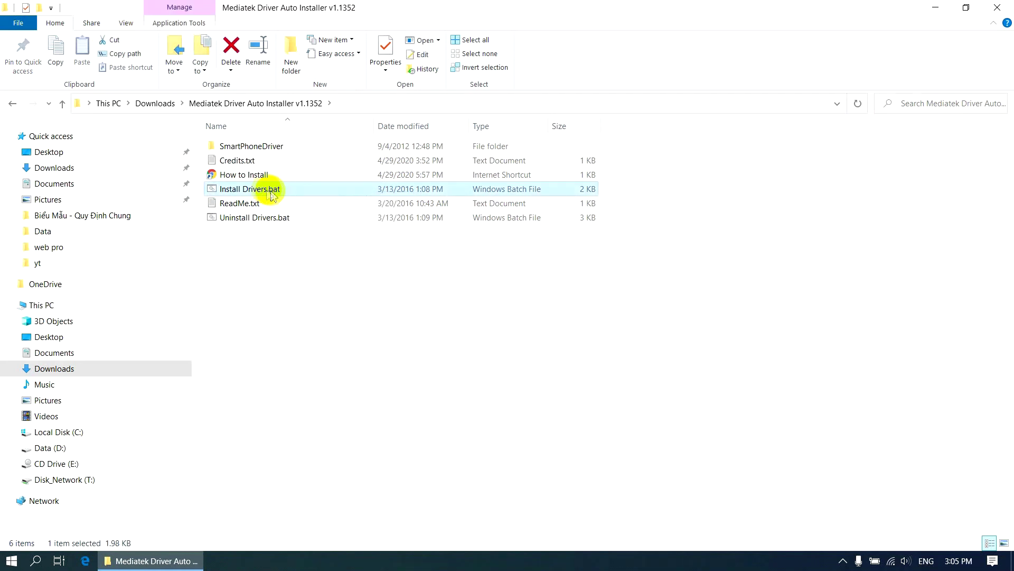
pyautogui.rightClick(264, 193)
pyautogui.click(309, 244)
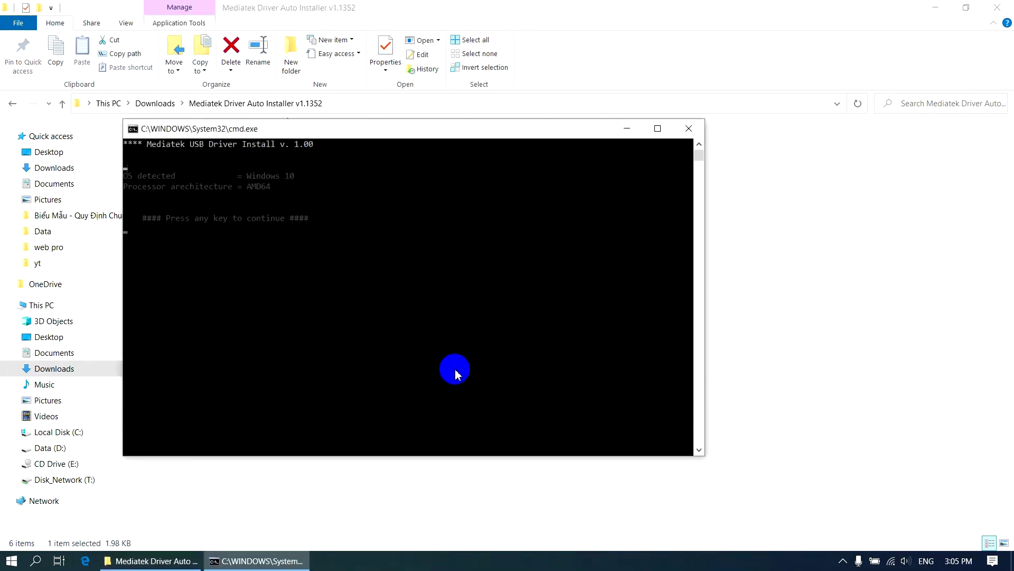
pyautogui.press('Return')
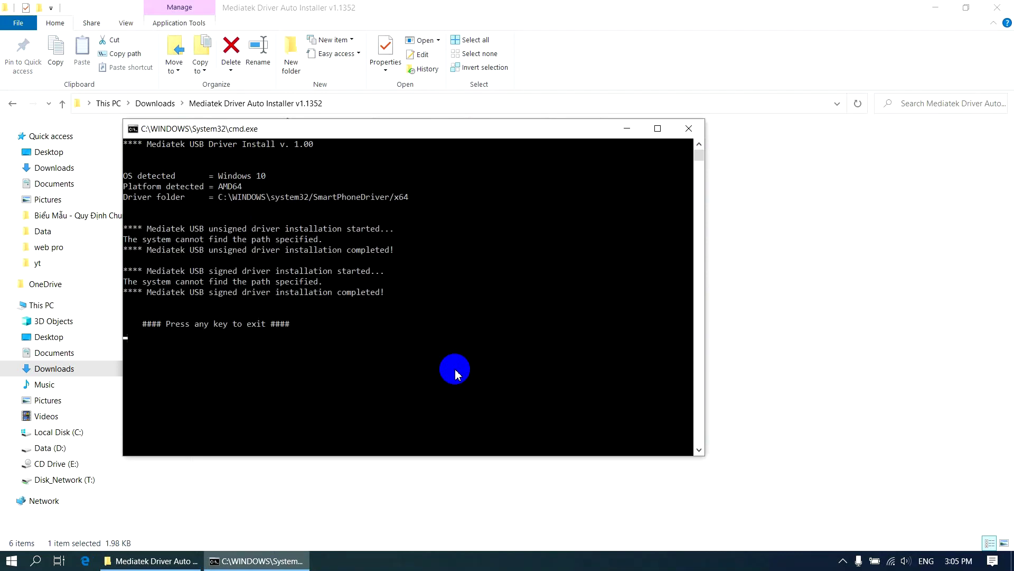
pyautogui.press('Return')
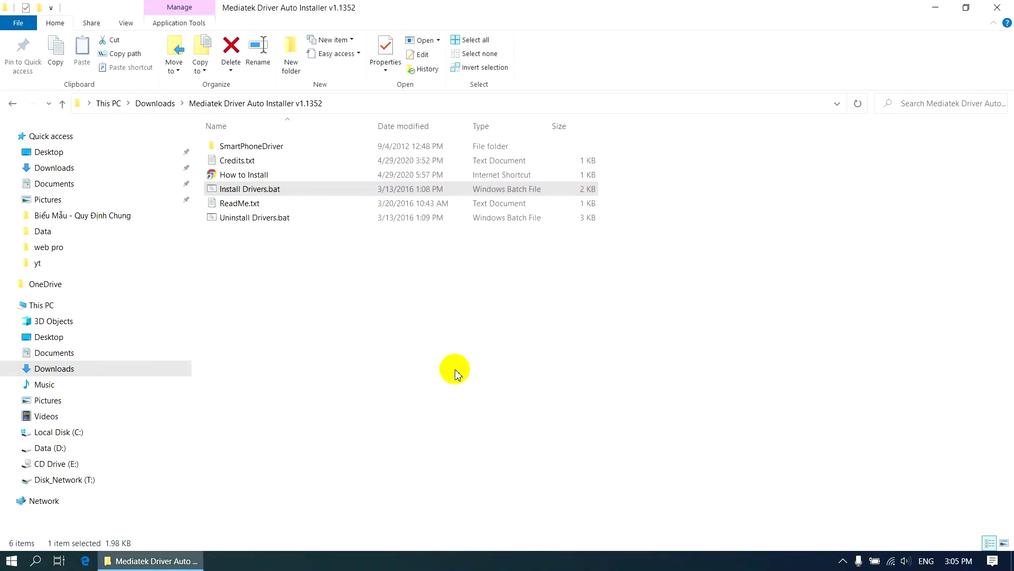
# Browse the extracted PDA-214A-0-00WW-B01 firmware folder and locate PDA-0-214A-MT6771_Android_scatter.txt
pyautogui.click(153, 104)
pyautogui.click(315, 338)
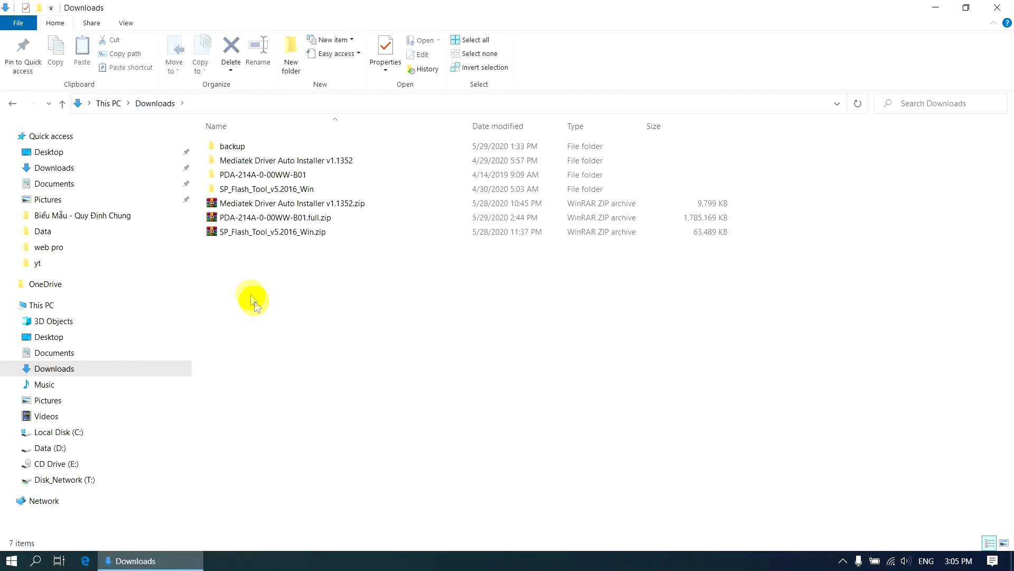
pyautogui.doubleClick(274, 180)
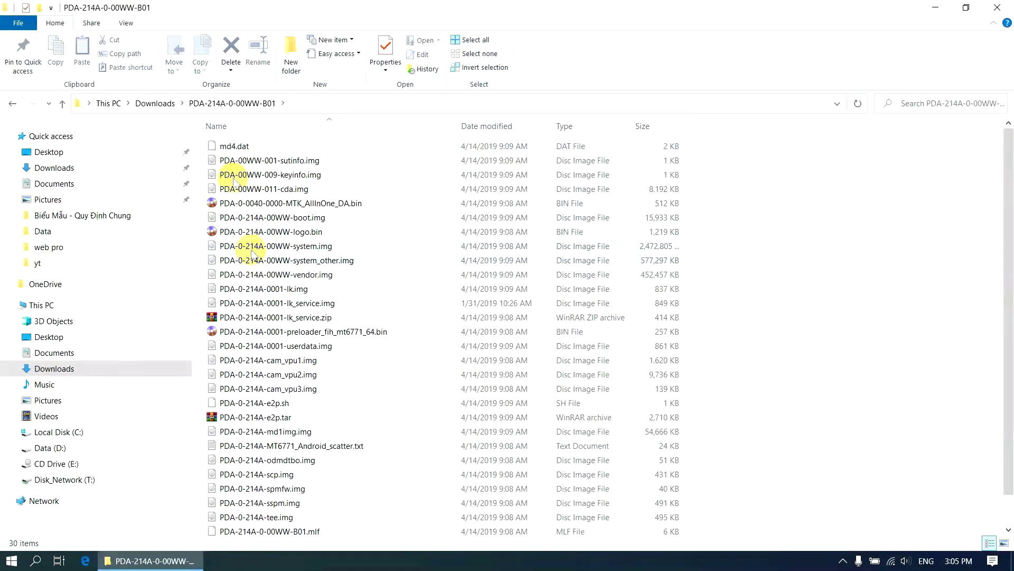
pyautogui.click(155, 103)
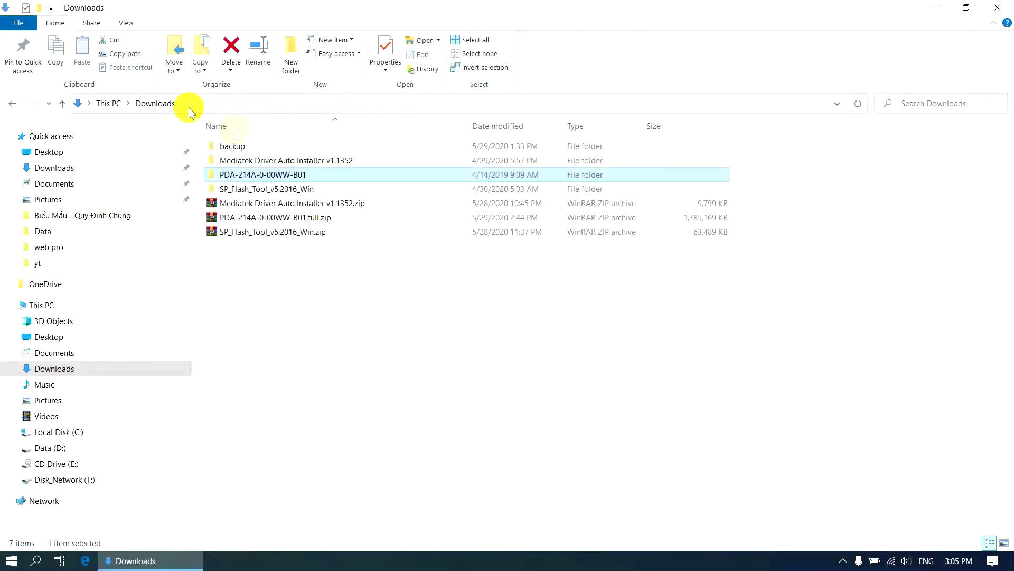
pyautogui.doubleClick(272, 176)
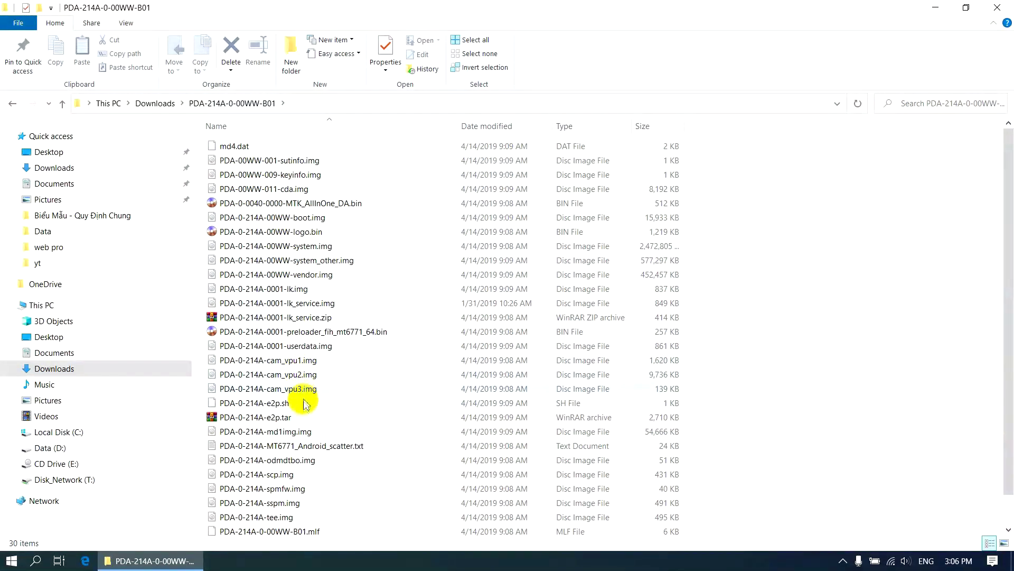
pyautogui.scroll(-1, 306, 404)
pyautogui.click(356, 414)
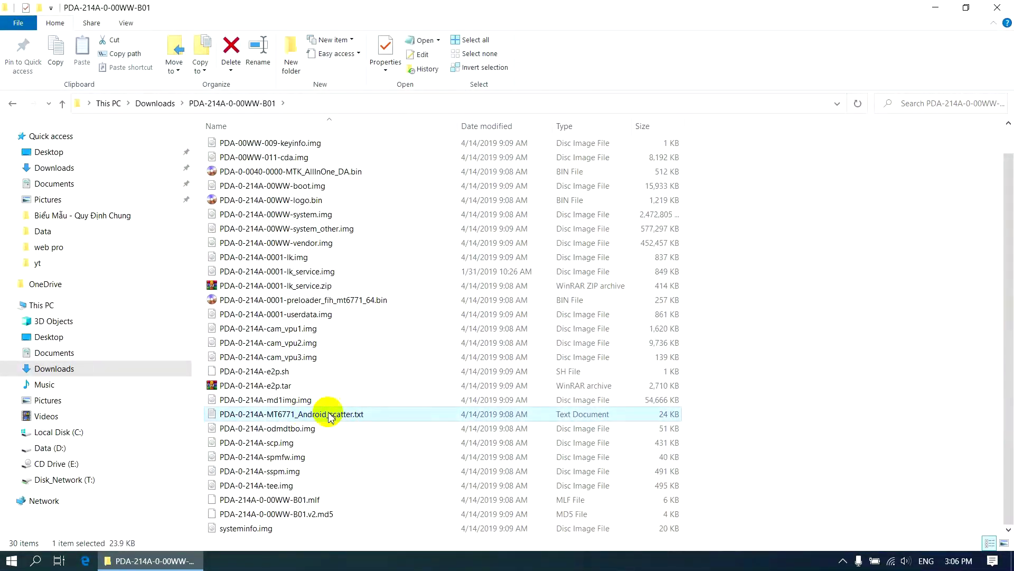
# Run flash_tool.exe from the SP_Flash_Tool_v5.2016_Win folder as administrator and move its window clear of the file list
pyautogui.click(154, 103)
pyautogui.click(357, 317)
pyautogui.doubleClick(266, 190)
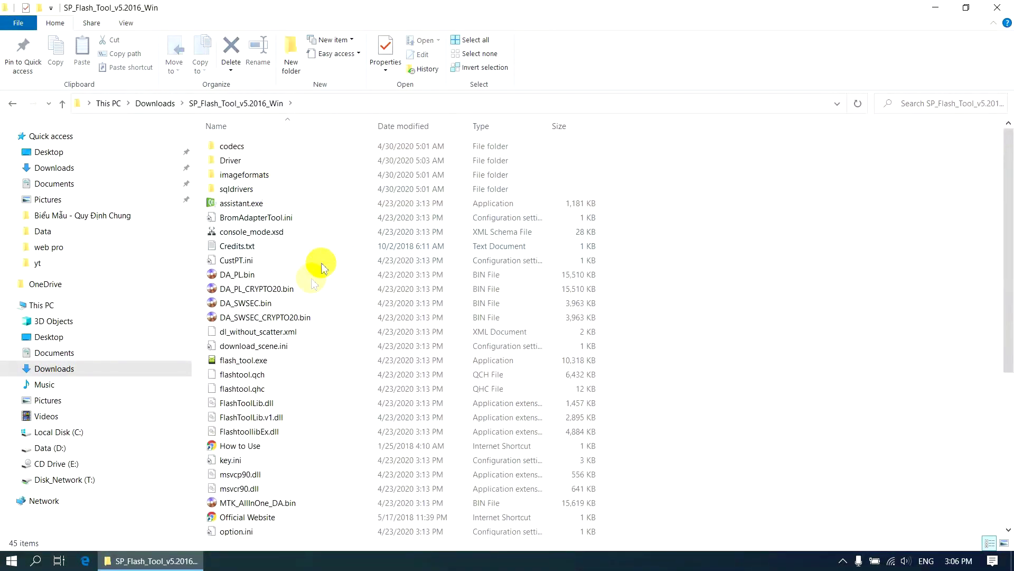
pyautogui.click(282, 364)
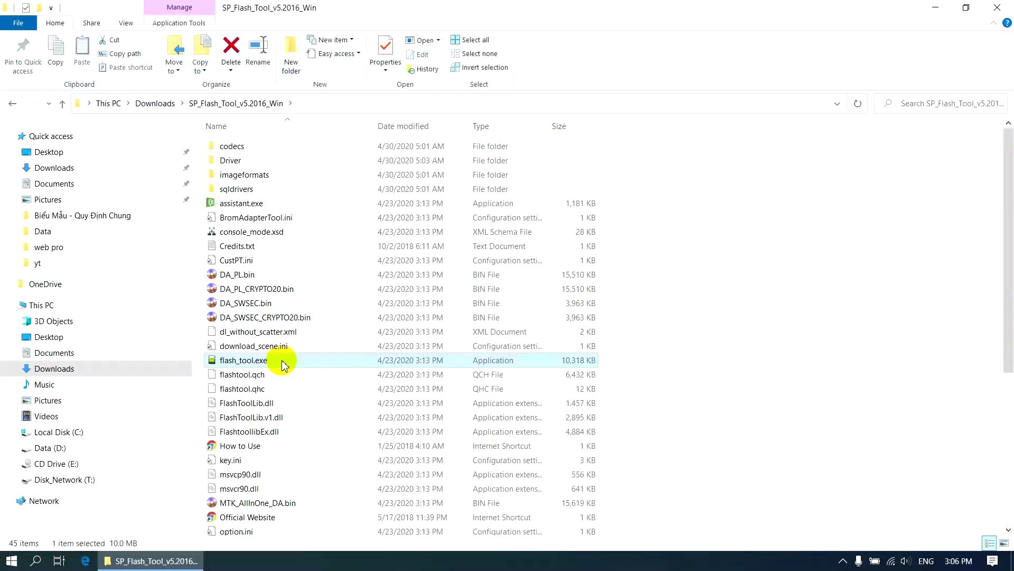
pyautogui.rightClick(284, 364)
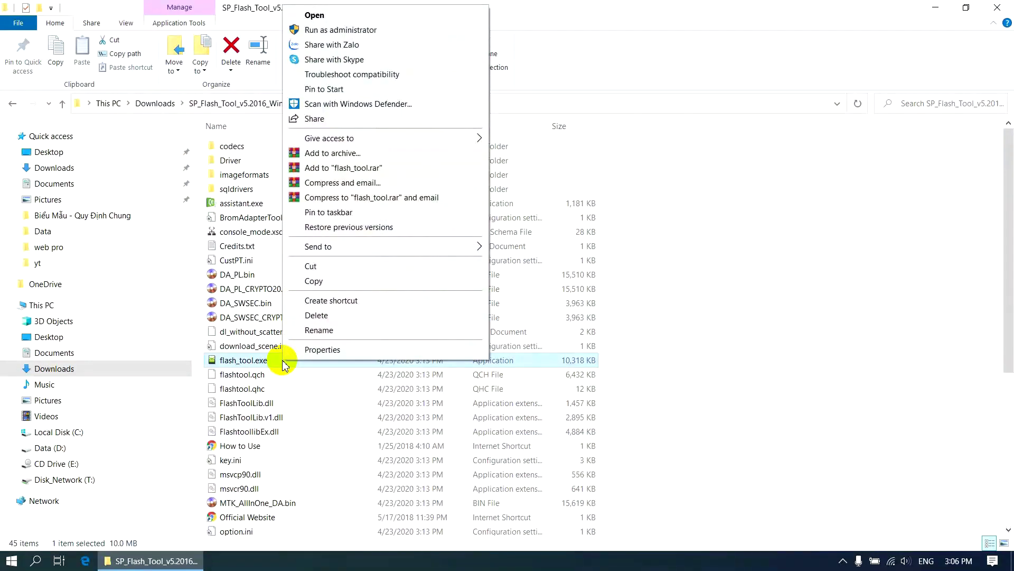
pyautogui.click(328, 29)
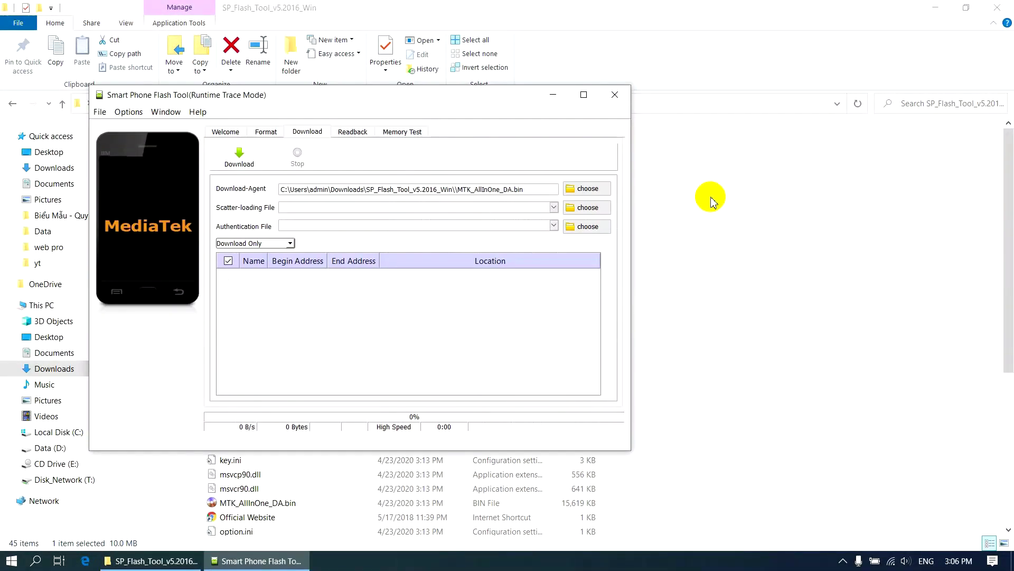
pyautogui.moveTo(493, 105); pyautogui.dragTo(650, 125)
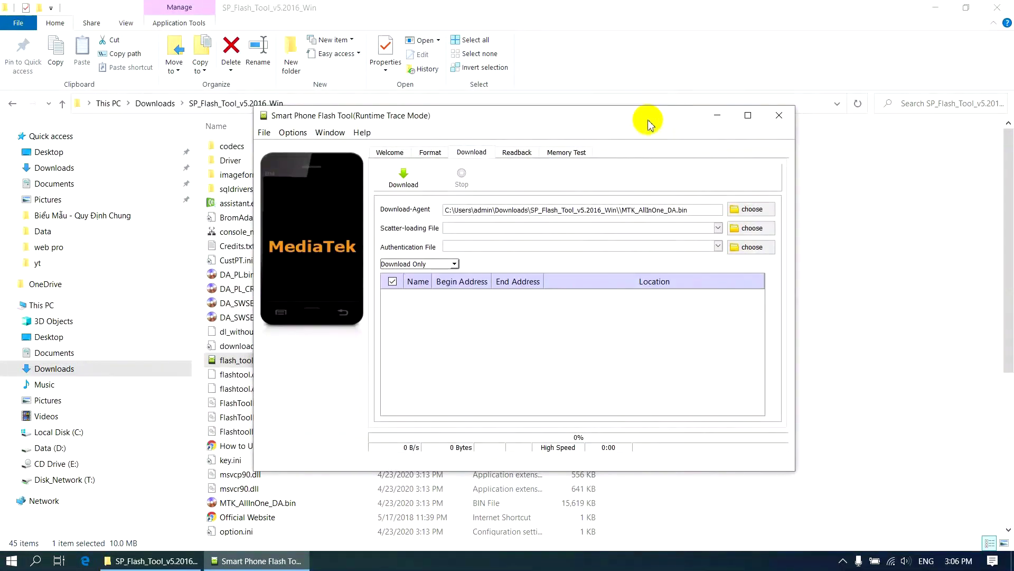
pyautogui.click(748, 116)
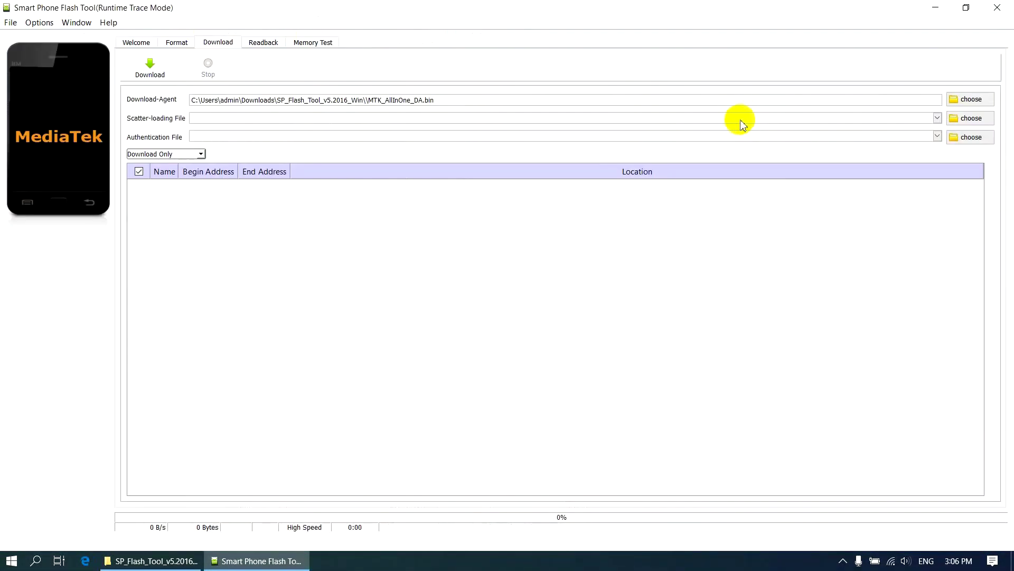
pyautogui.click(966, 8)
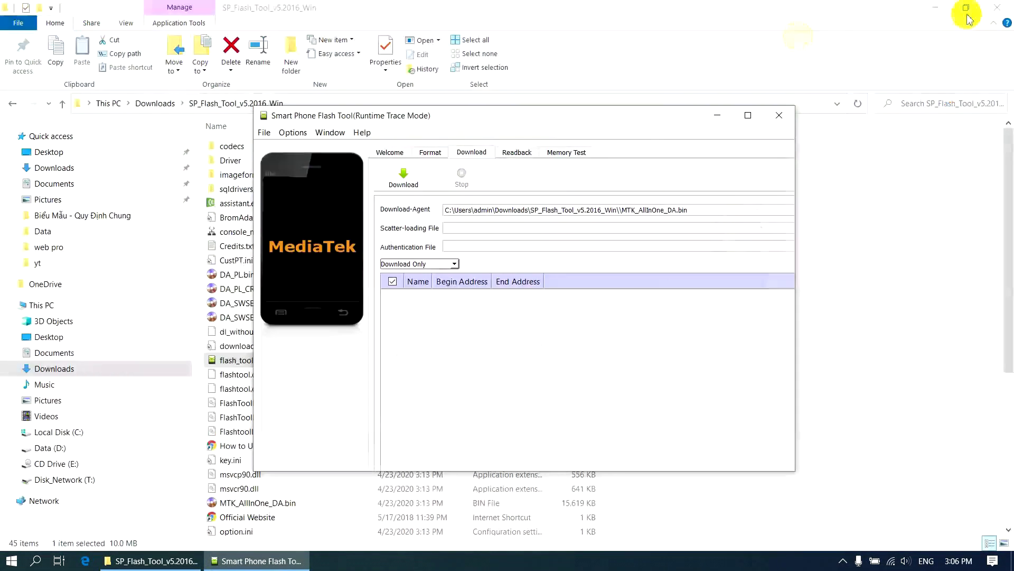
pyautogui.moveTo(616, 113); pyautogui.dragTo(779, 232)
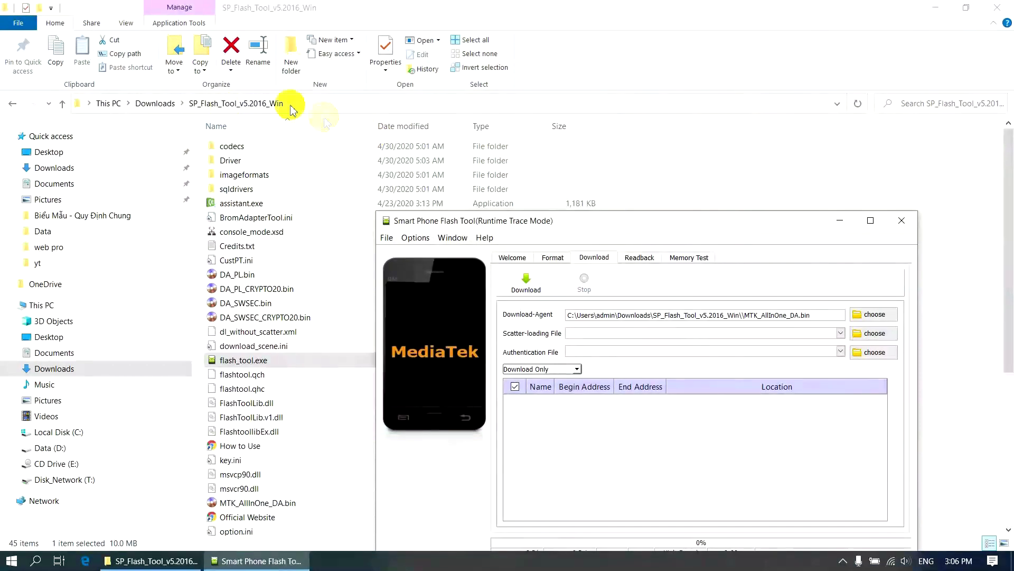
# Point out the MT6771 Android scatter text file in the PDA-214A-0-00WW-B01 folder, then return to Smart Phone Flash Tool
pyautogui.click(148, 104)
pyautogui.click(260, 178)
pyautogui.doubleClick(260, 178)
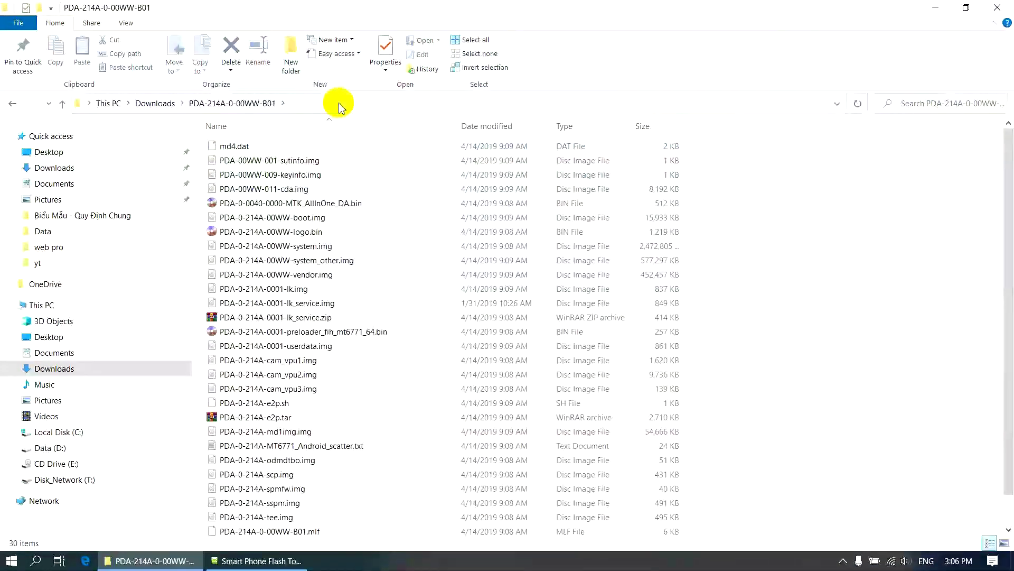
pyautogui.click(315, 451)
pyautogui.click(256, 560)
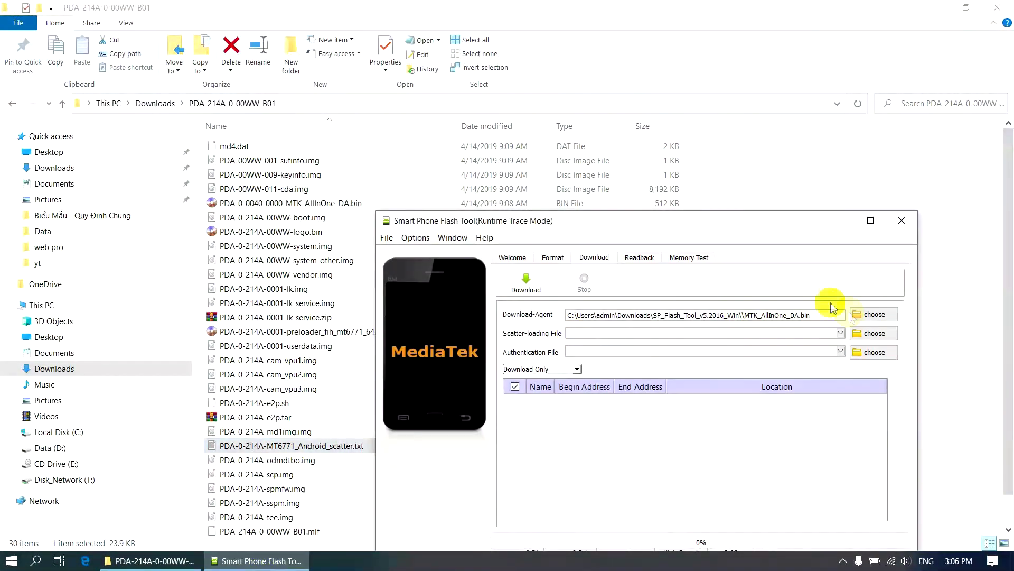
# Load PDA-0-214A-MT6771_Android_scatter.txt from Downloads\PDA-214A-0-00WW-B01 as the scatter-loading file and maximize the flash tool window
pyautogui.click(866, 334)
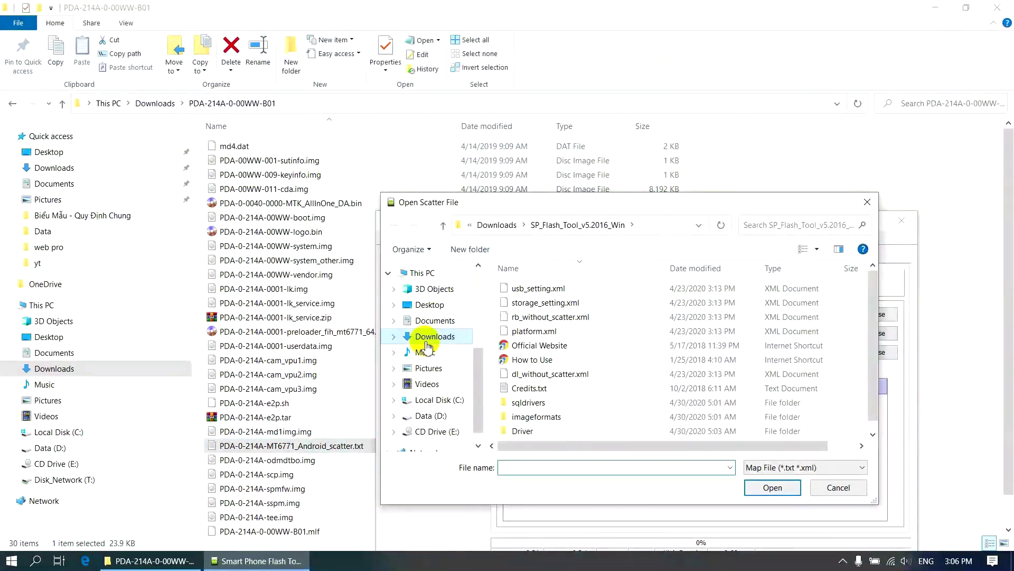
pyautogui.click(427, 339)
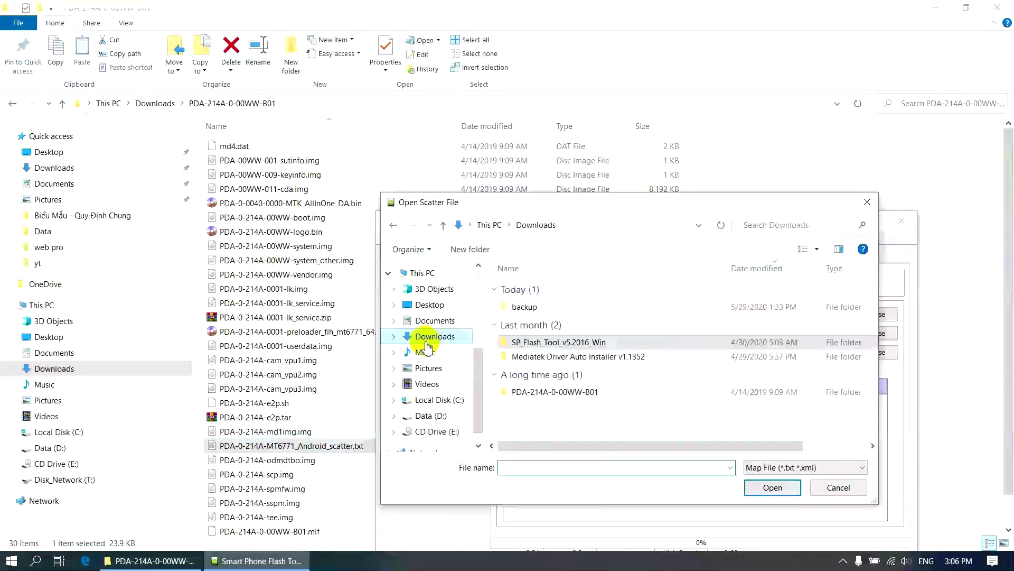
pyautogui.doubleClick(530, 398)
pyautogui.click(564, 290)
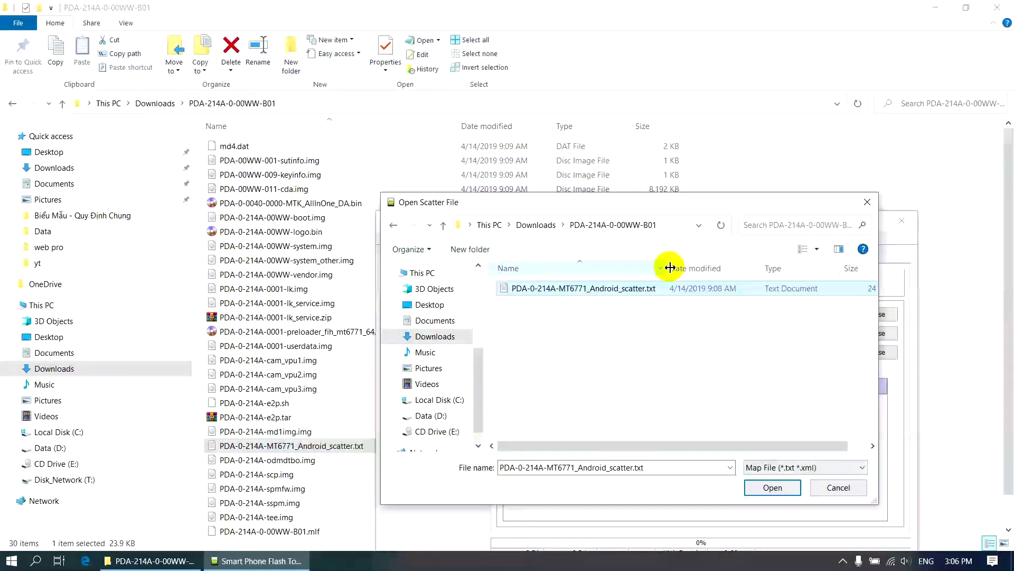
pyautogui.click(771, 487)
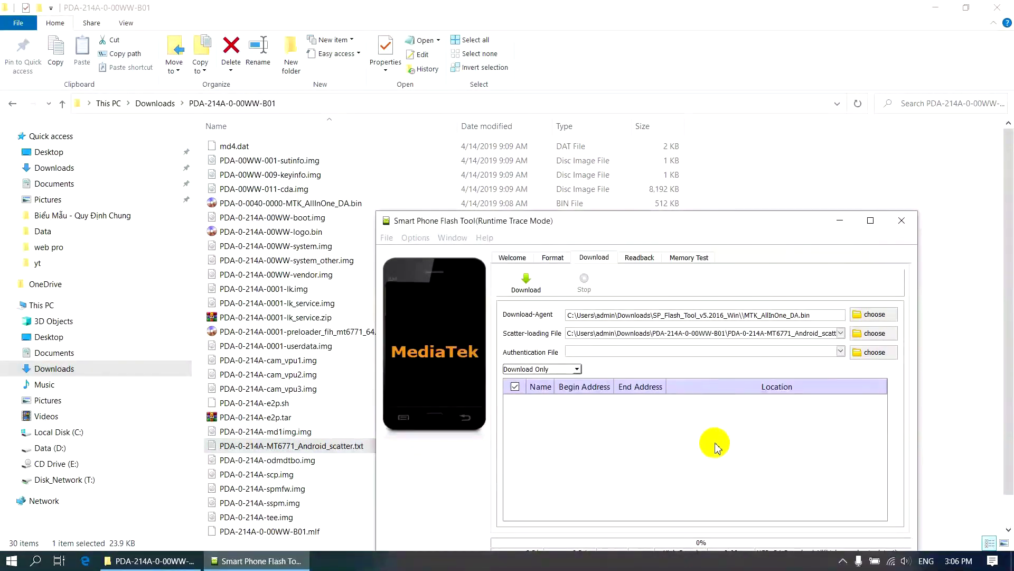
pyautogui.doubleClick(581, 224)
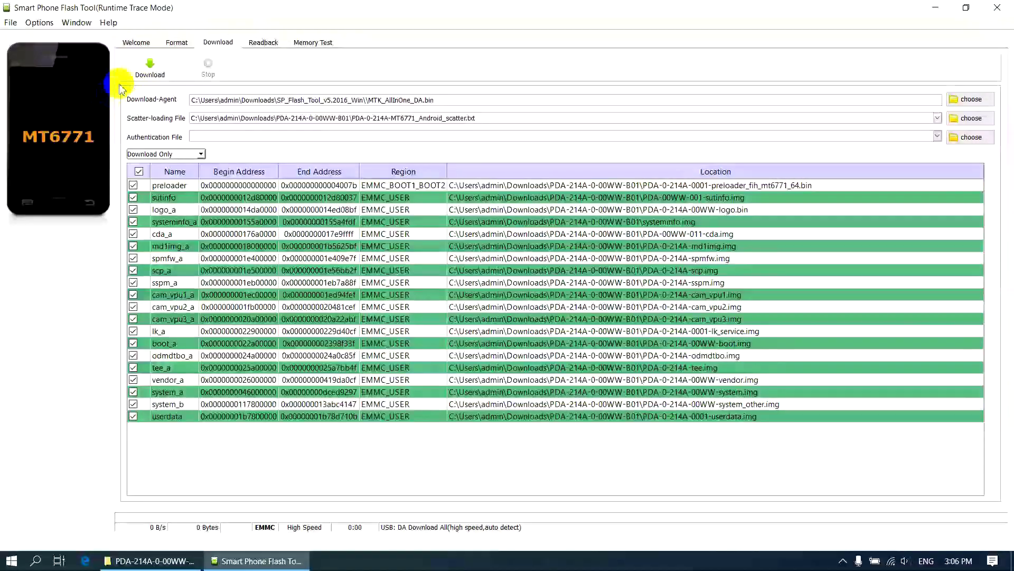
# Try flashing all listed partitions in Download Only mode, and retry the download with the sutinfo partition excluded
pyautogui.click(142, 74)
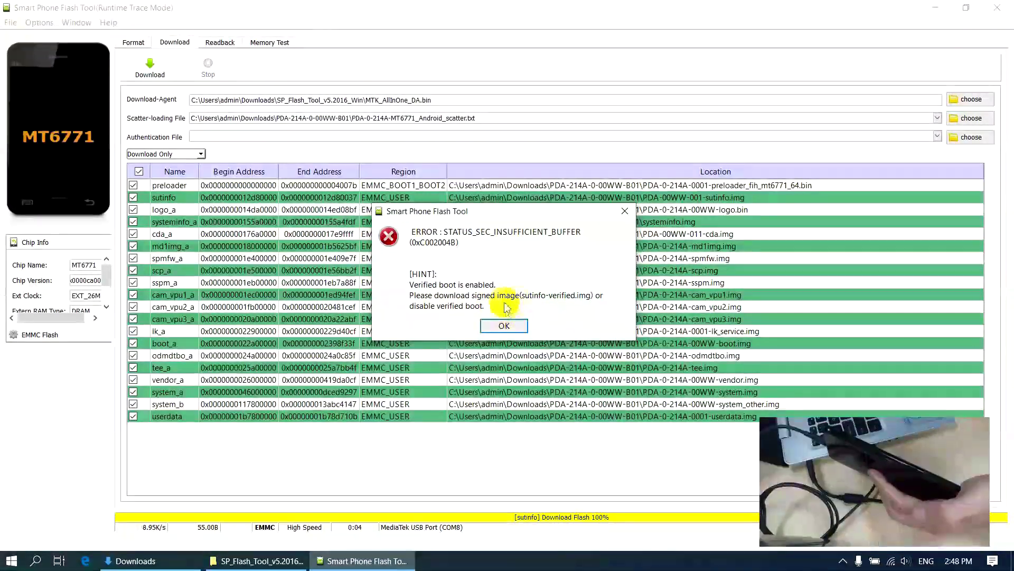
pyautogui.click(504, 326)
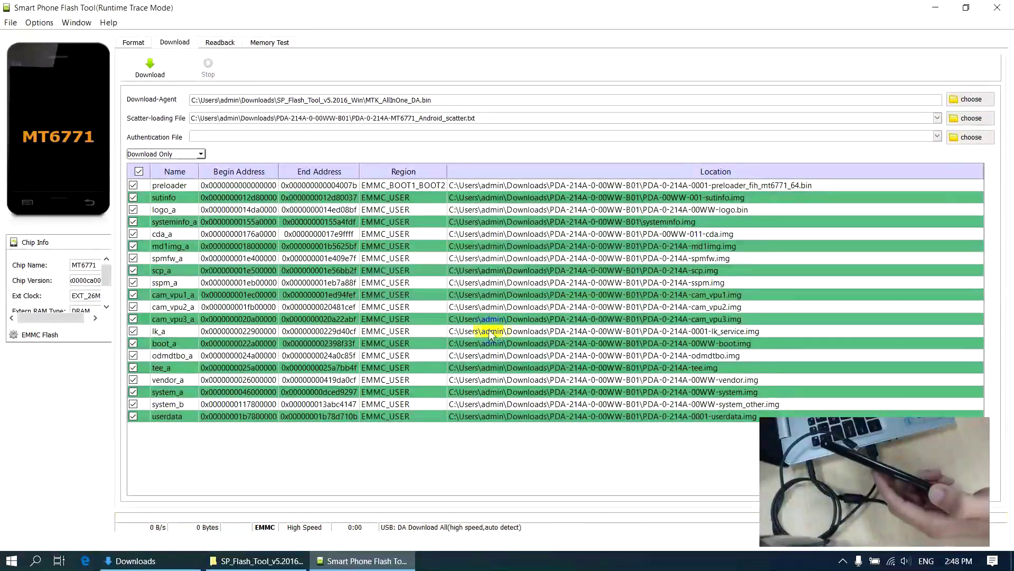
pyautogui.click(134, 199)
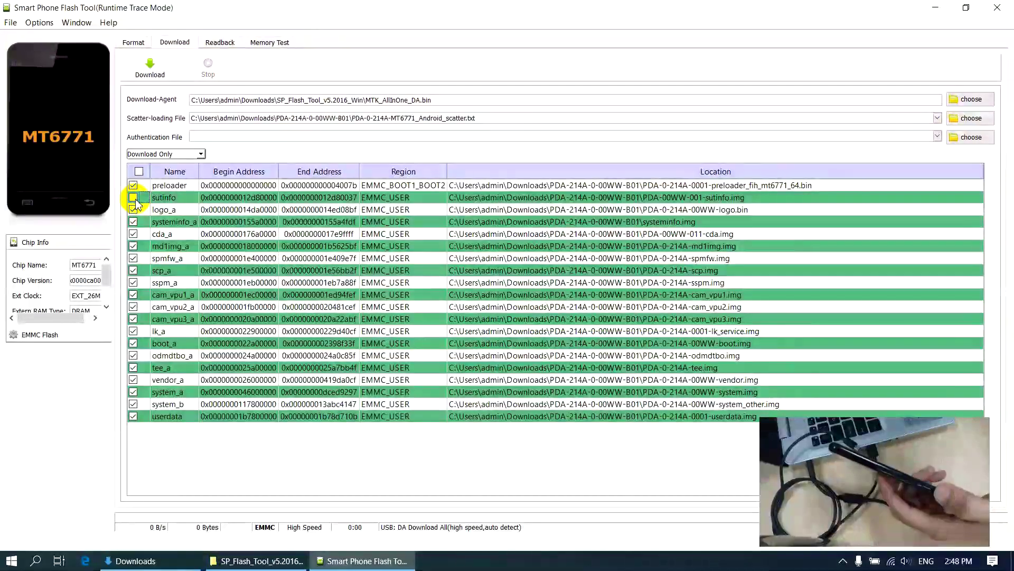
pyautogui.click(148, 76)
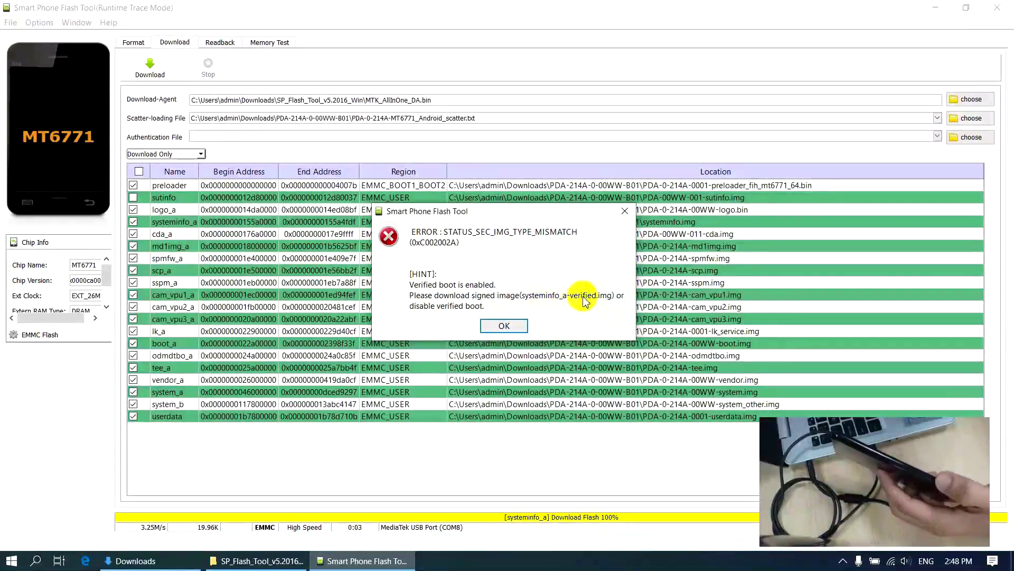
pyautogui.click(496, 326)
# Exclude the systeminfo_a partition as well, retry the download to the phone and dismiss the error
pyautogui.click(133, 222)
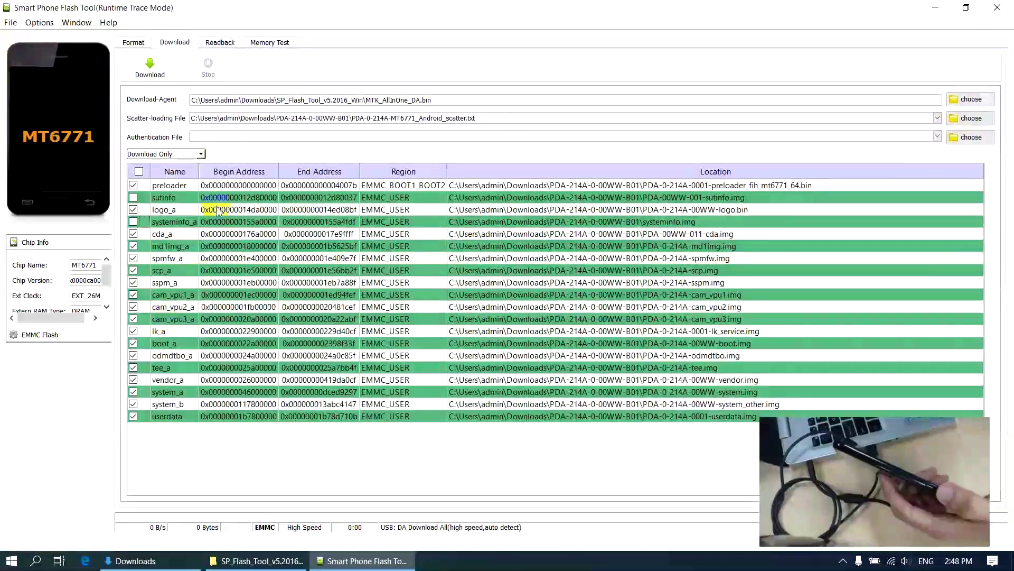
pyautogui.click(151, 64)
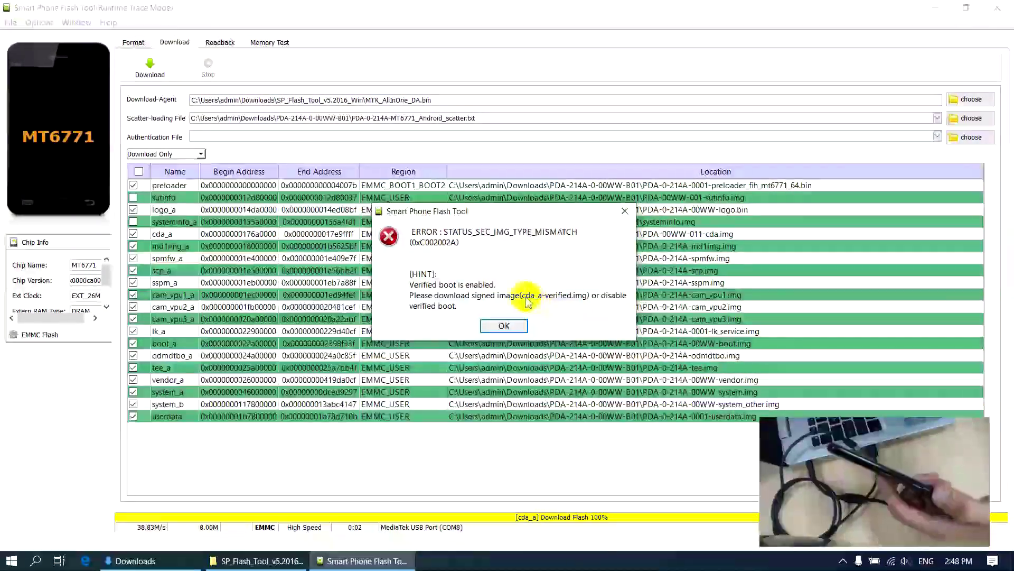
pyautogui.click(505, 326)
# Exclude the cda_a partition too, flash the remaining partitions to the phone and close the completion message
pyautogui.click(133, 234)
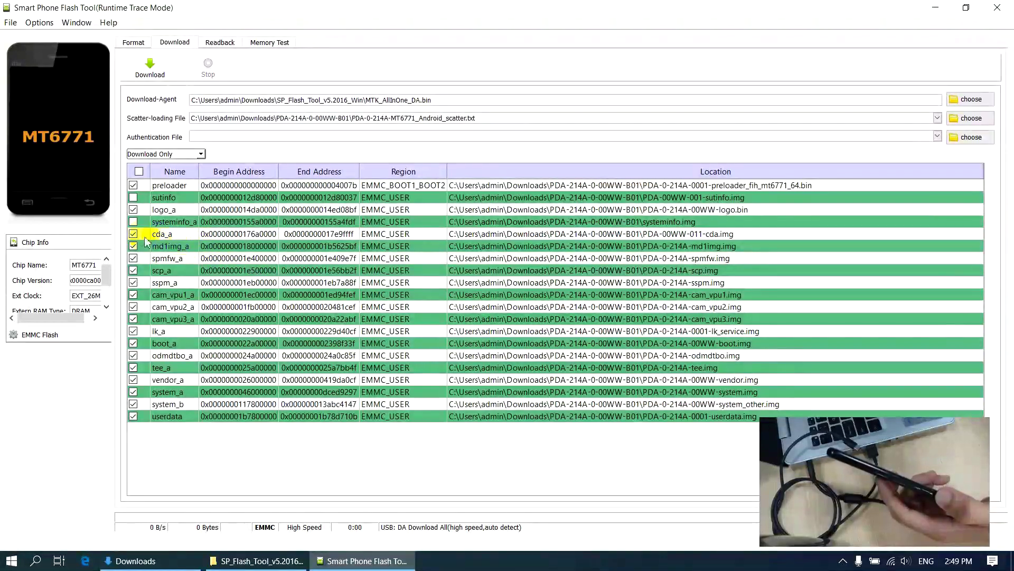
pyautogui.click(155, 70)
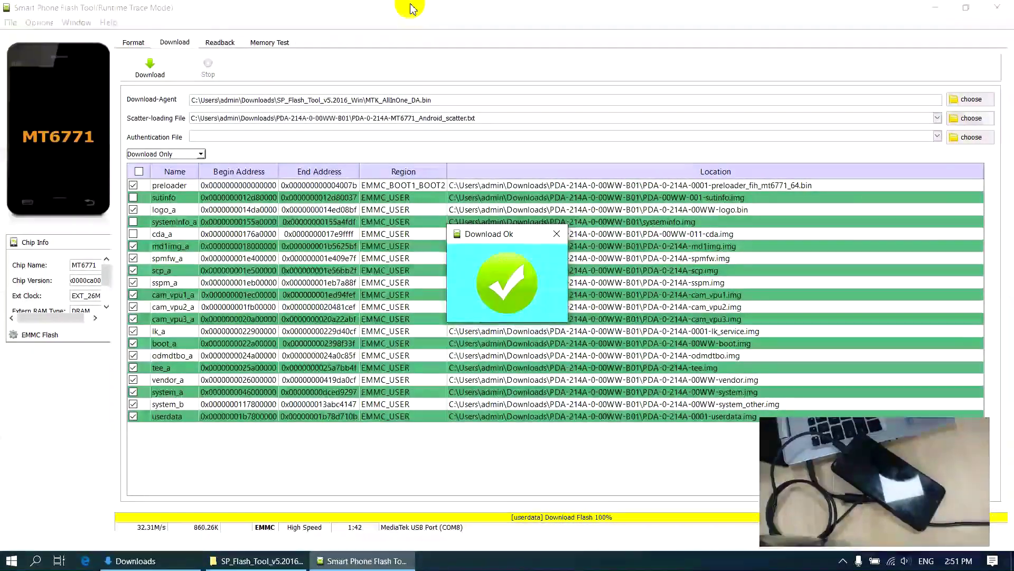
pyautogui.press('Return')
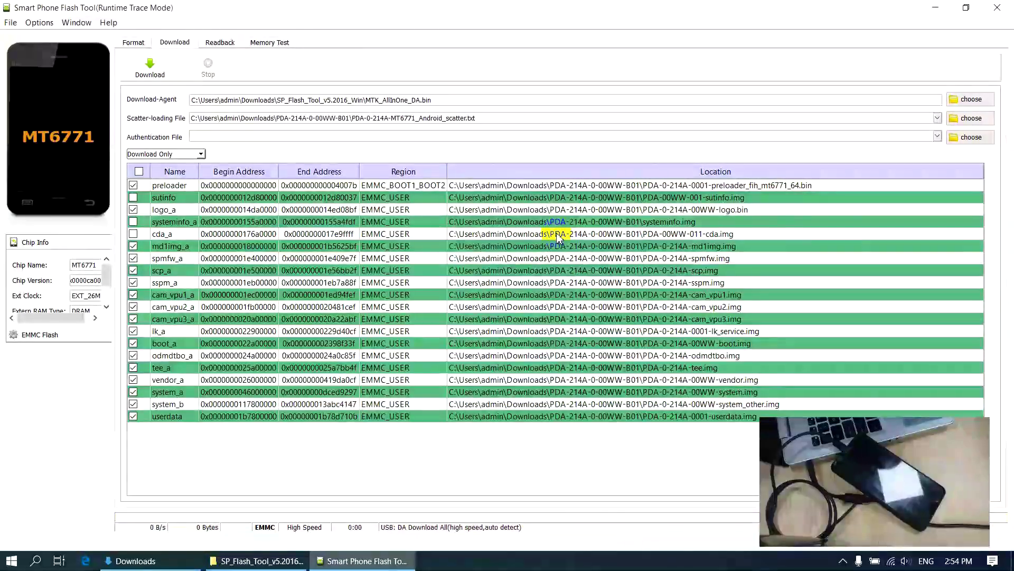